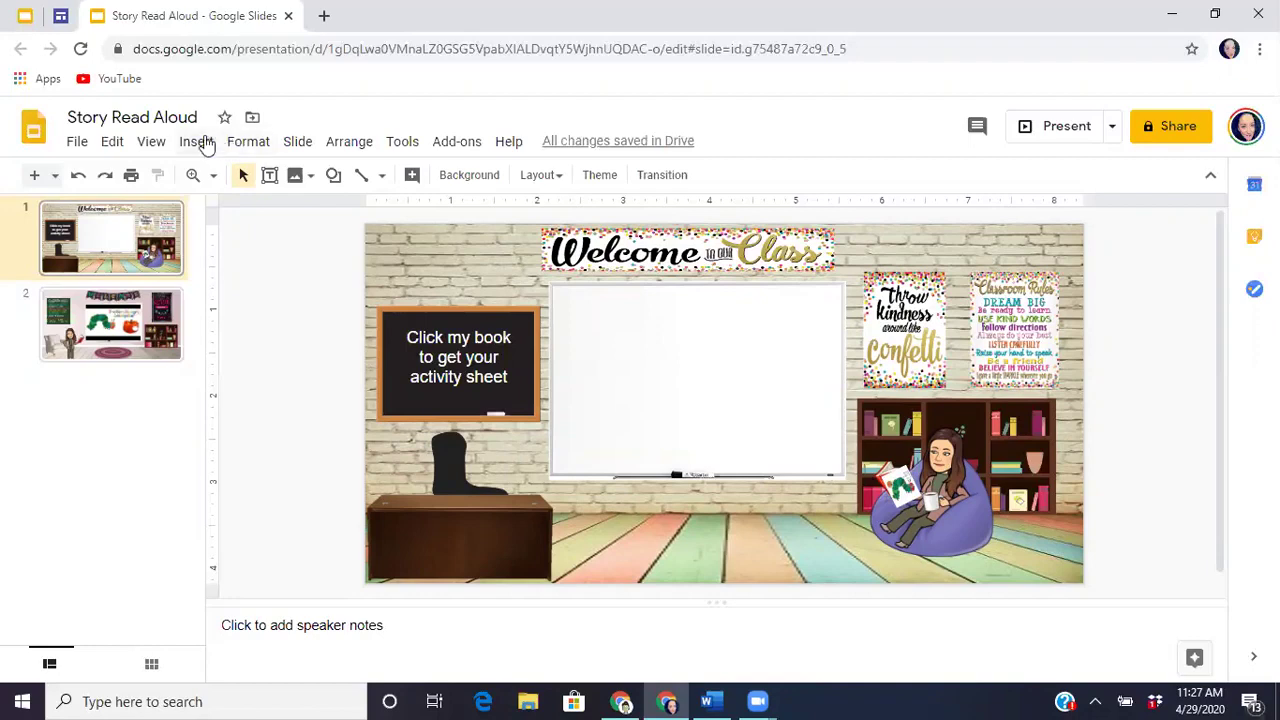
- Insert the YouTube video 'The Very Hungry Caterpillar - Animated Film' onto slide 1
left_click(197, 142)
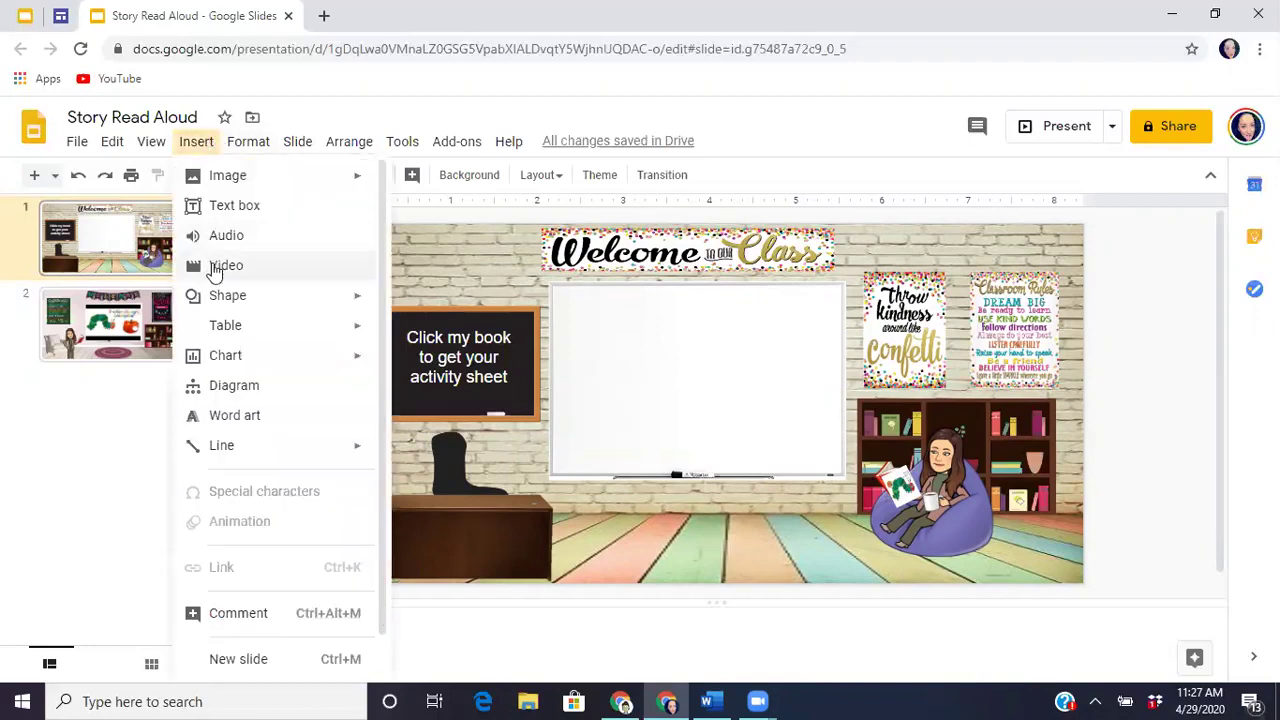
left_click(214, 266)
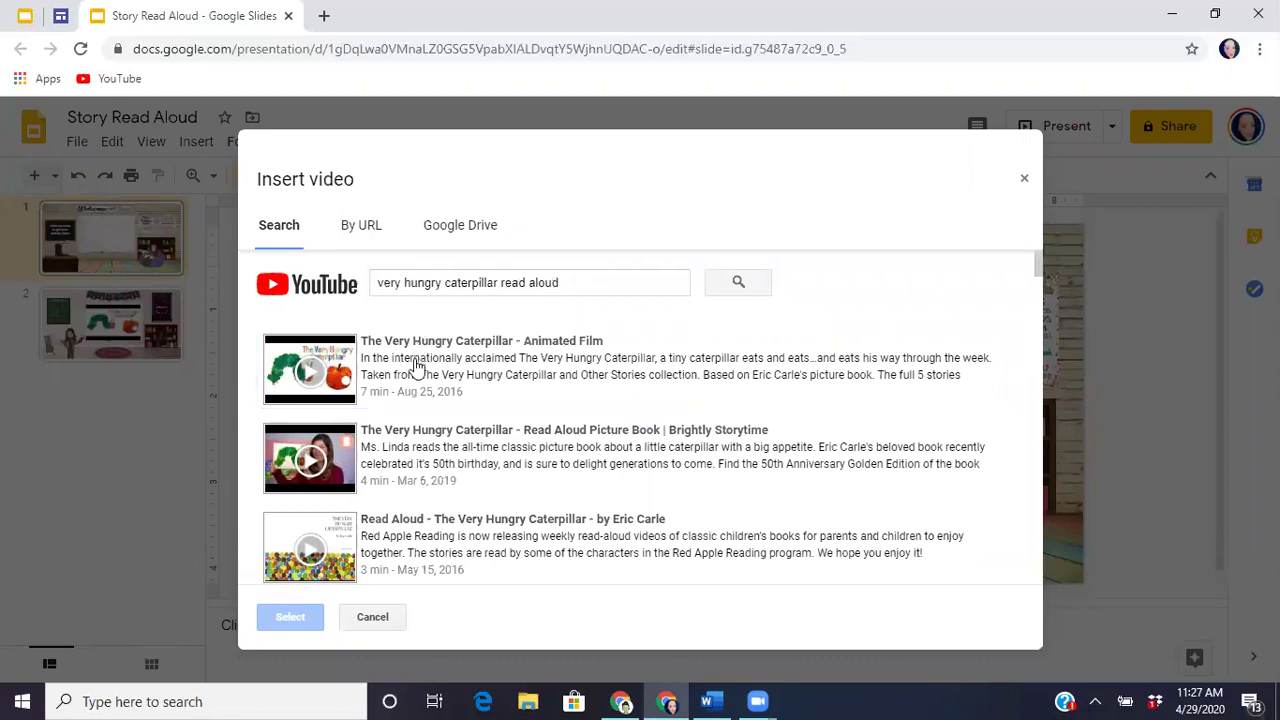
double_click(418, 366)
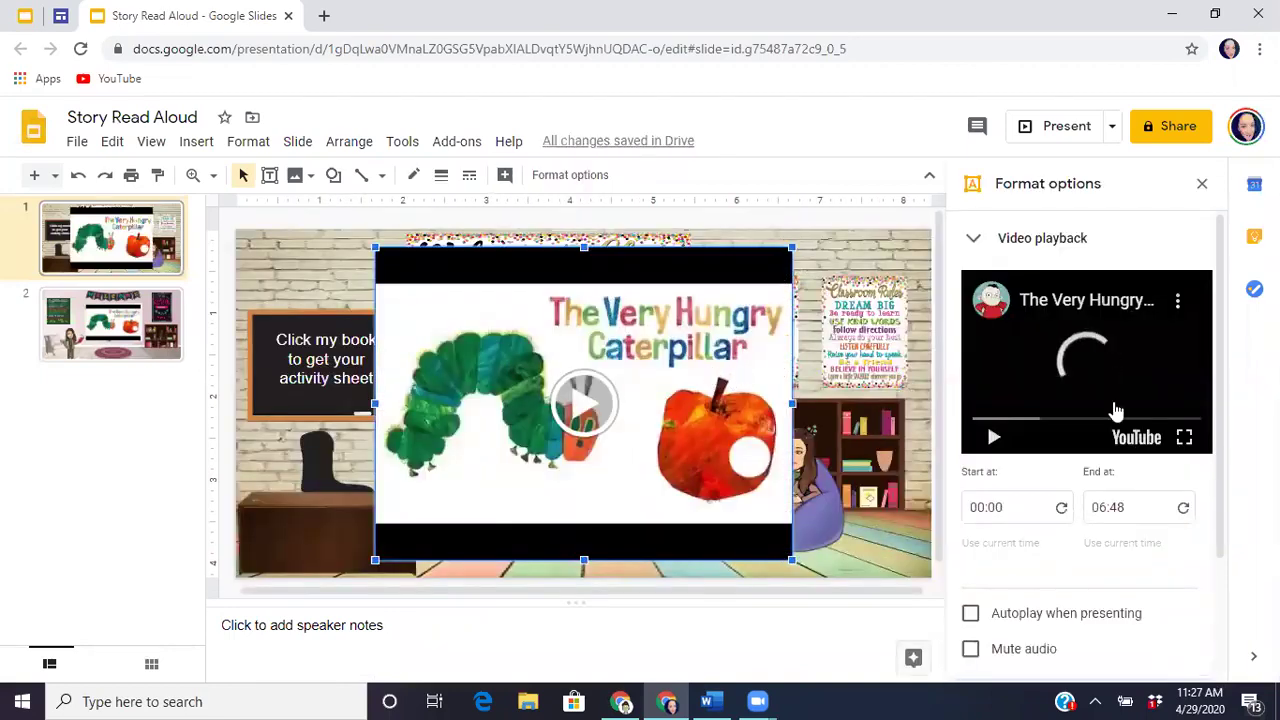
- Shrink and reposition the caterpillar video to fill the whiteboard area
left_click(1203, 185)
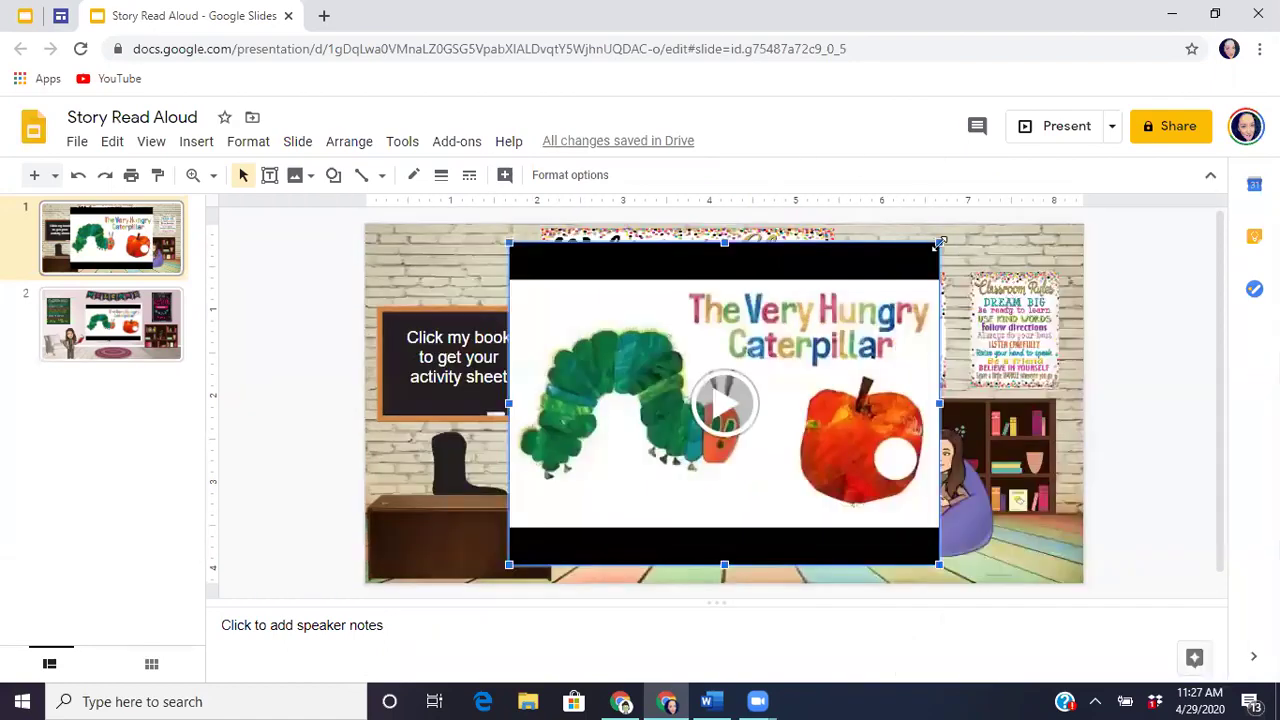
left_click_drag(940, 242, 791, 354)
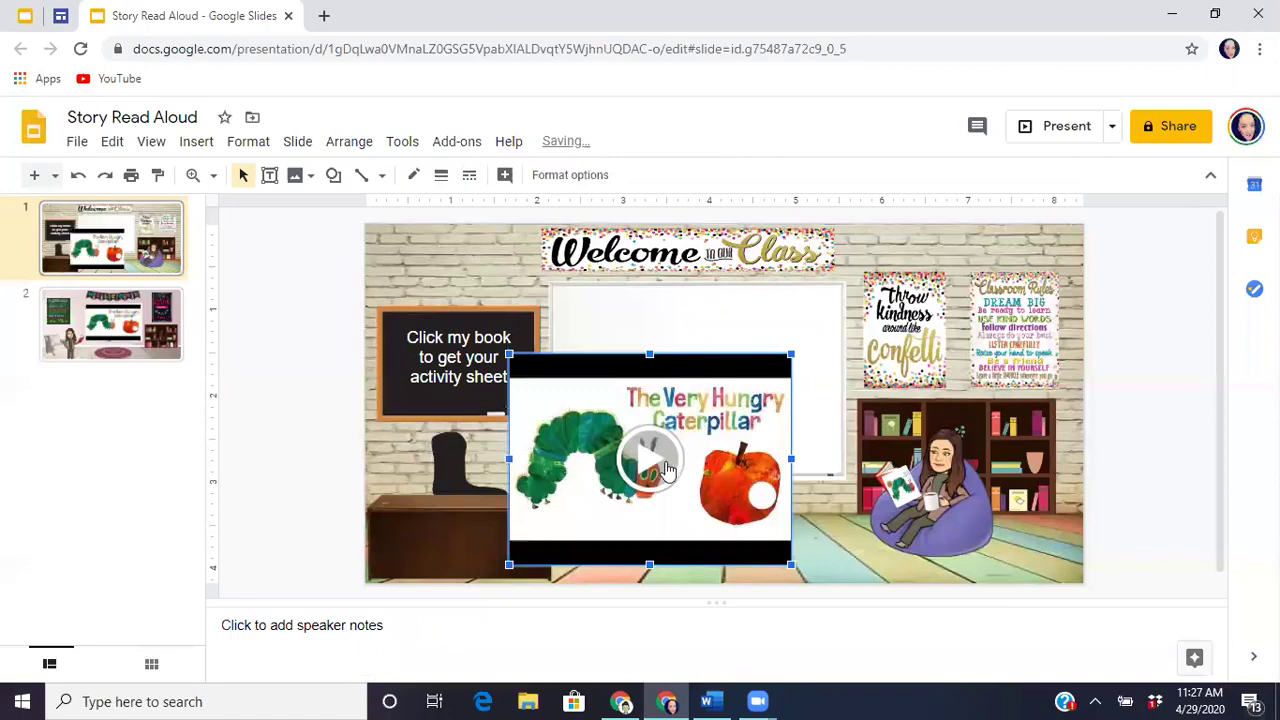
left_click_drag(668, 468, 713, 405)
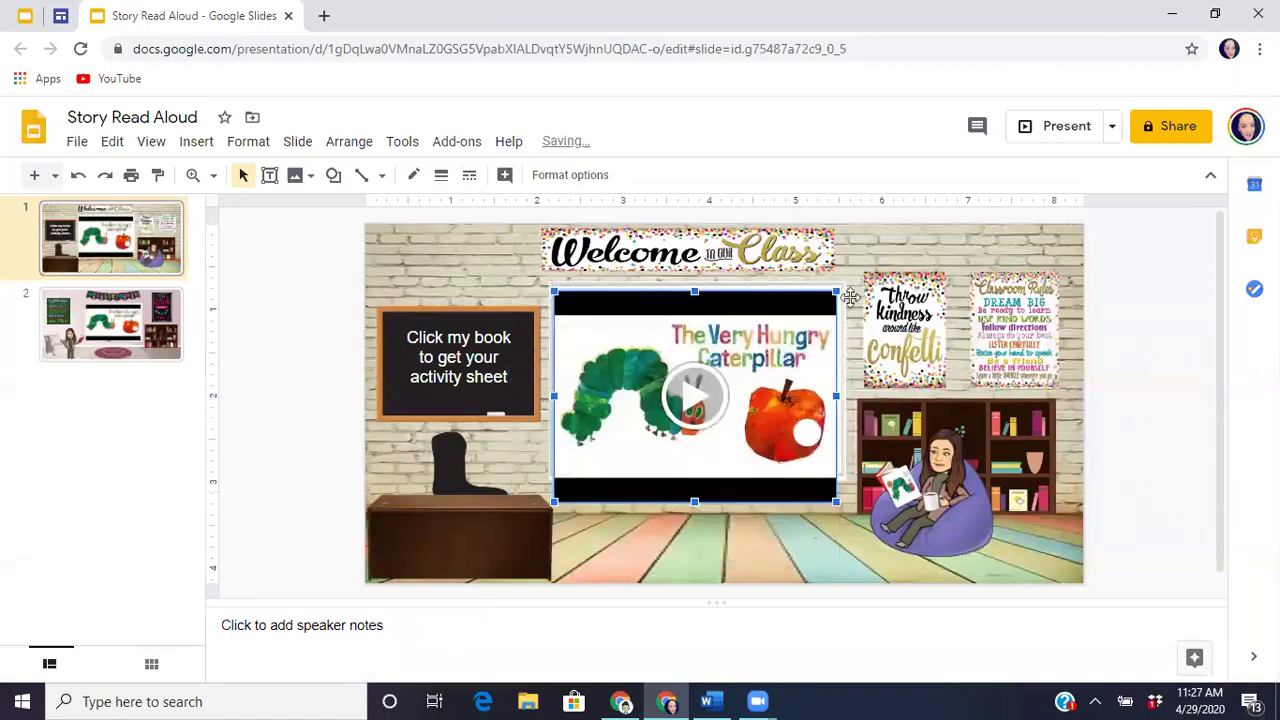
left_click_drag(836, 292, 820, 302)
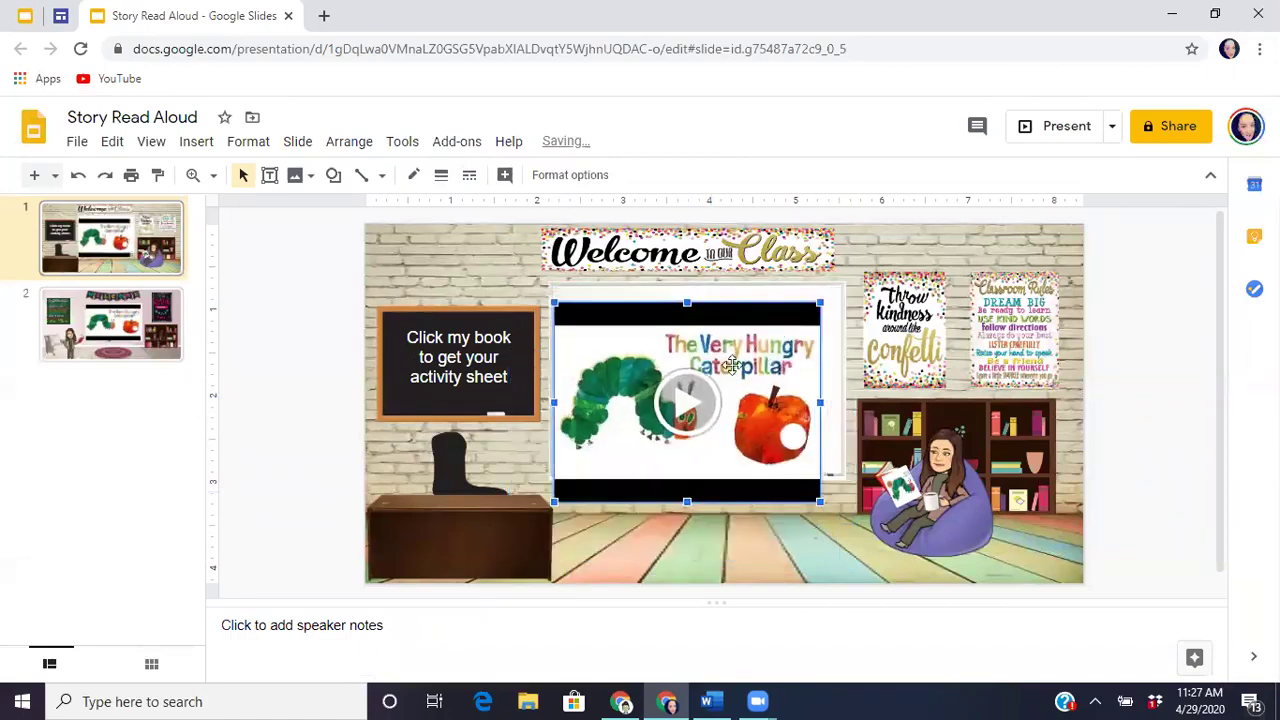
left_click_drag(732, 365, 719, 365)
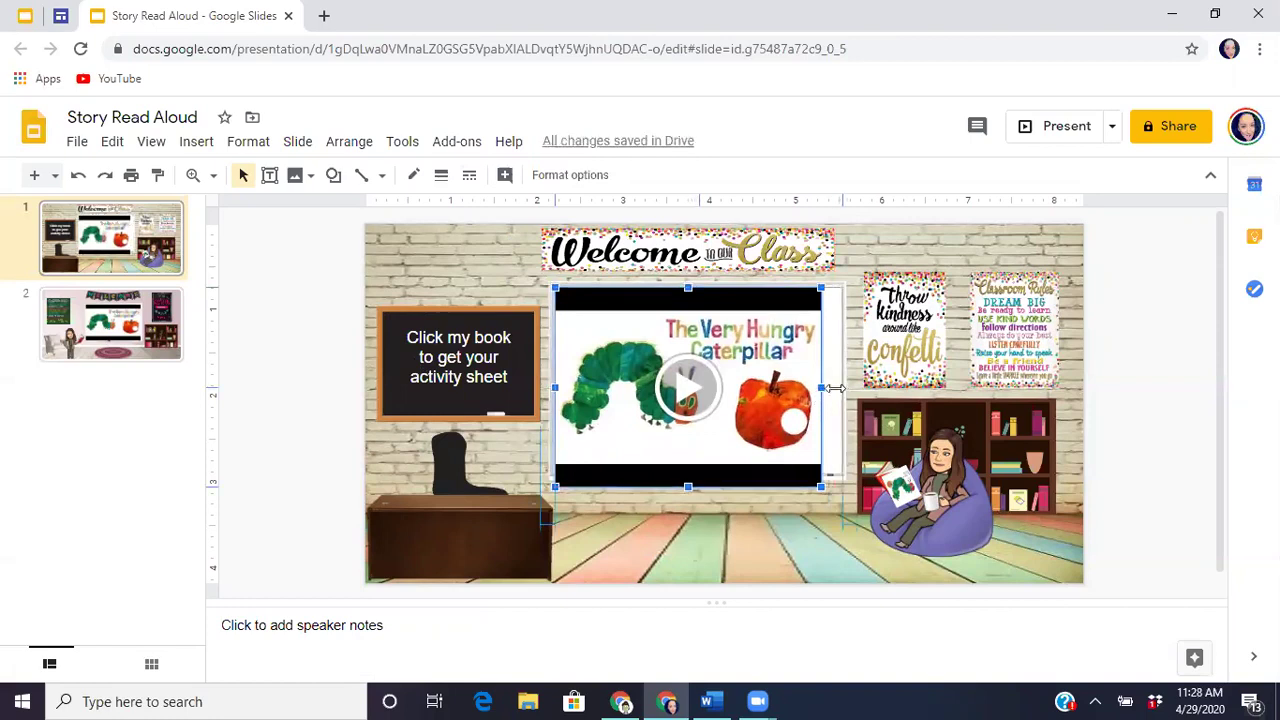
left_click_drag(826, 386, 845, 386)
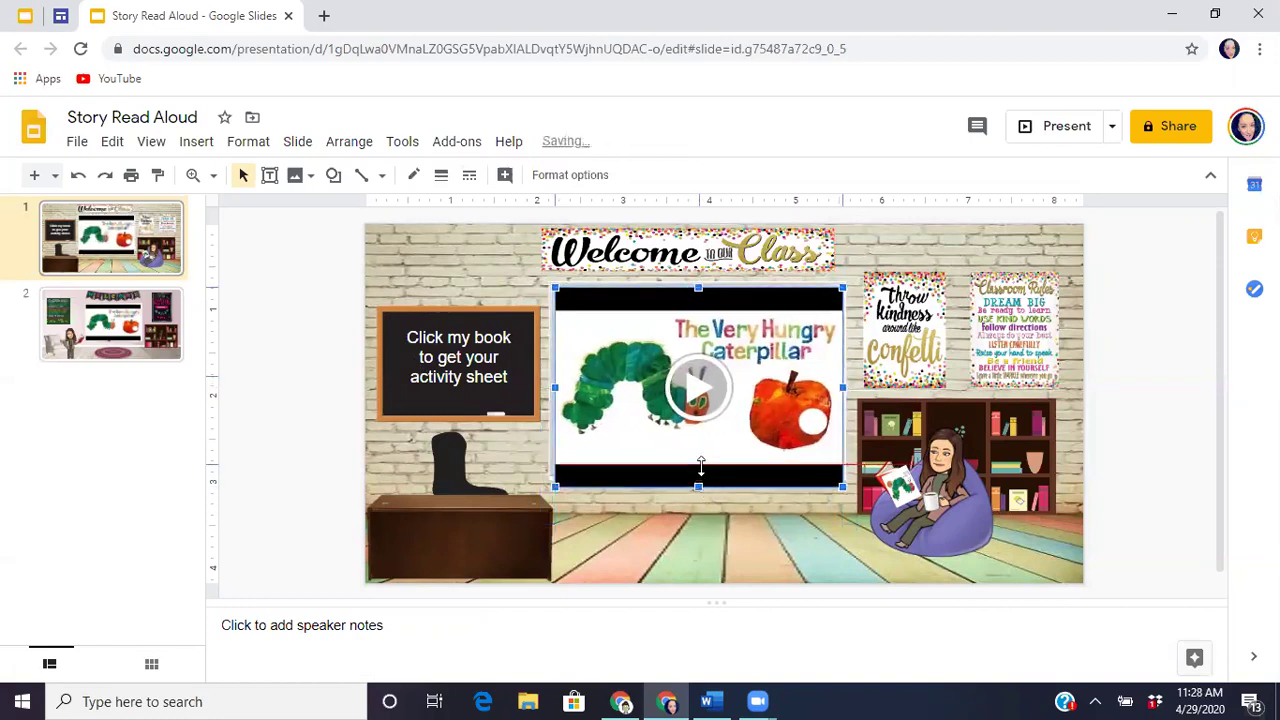
left_click_drag(698, 484, 700, 465)
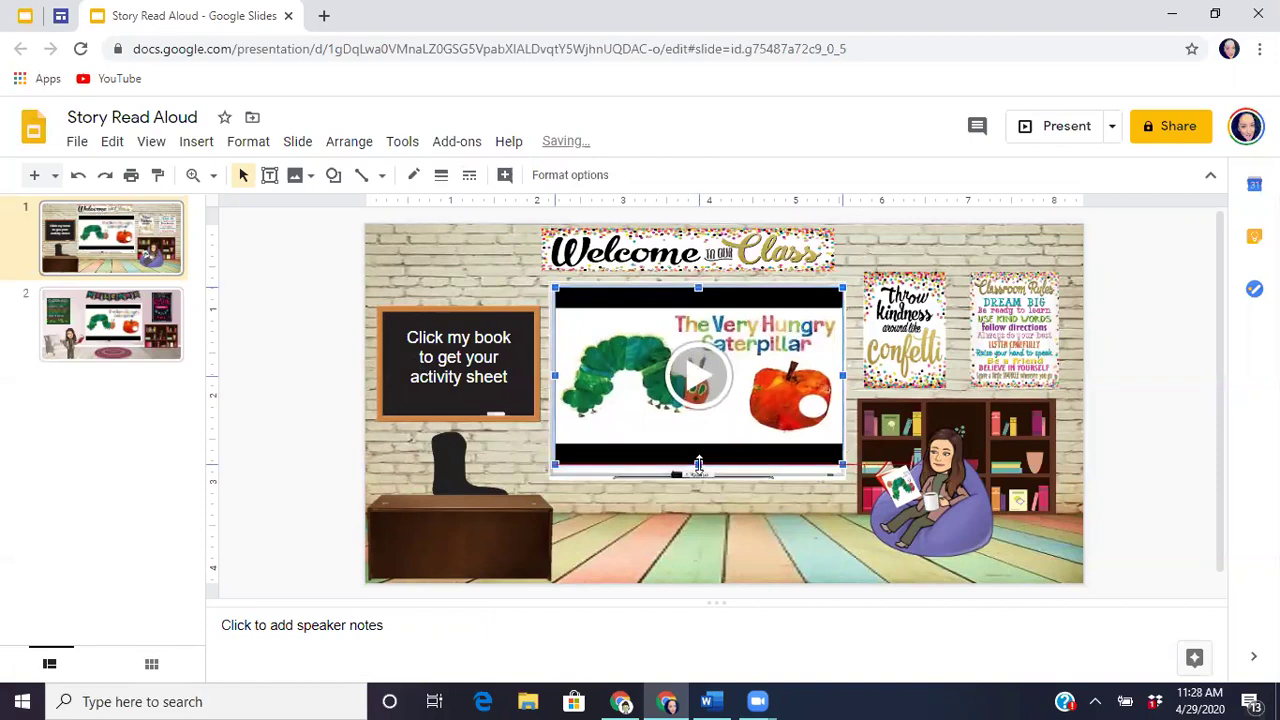
left_click(703, 549)
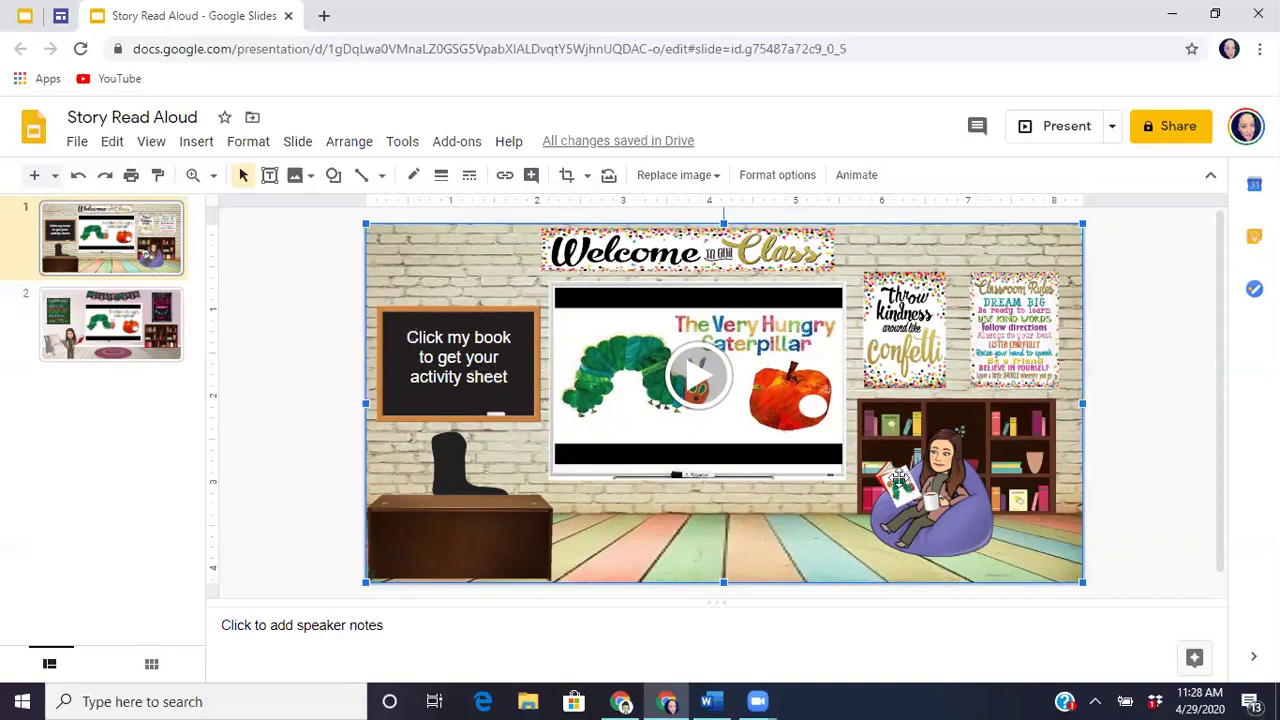
- Select the book in the bitmoji's hands and start adding a link to it
left_click(898, 483)
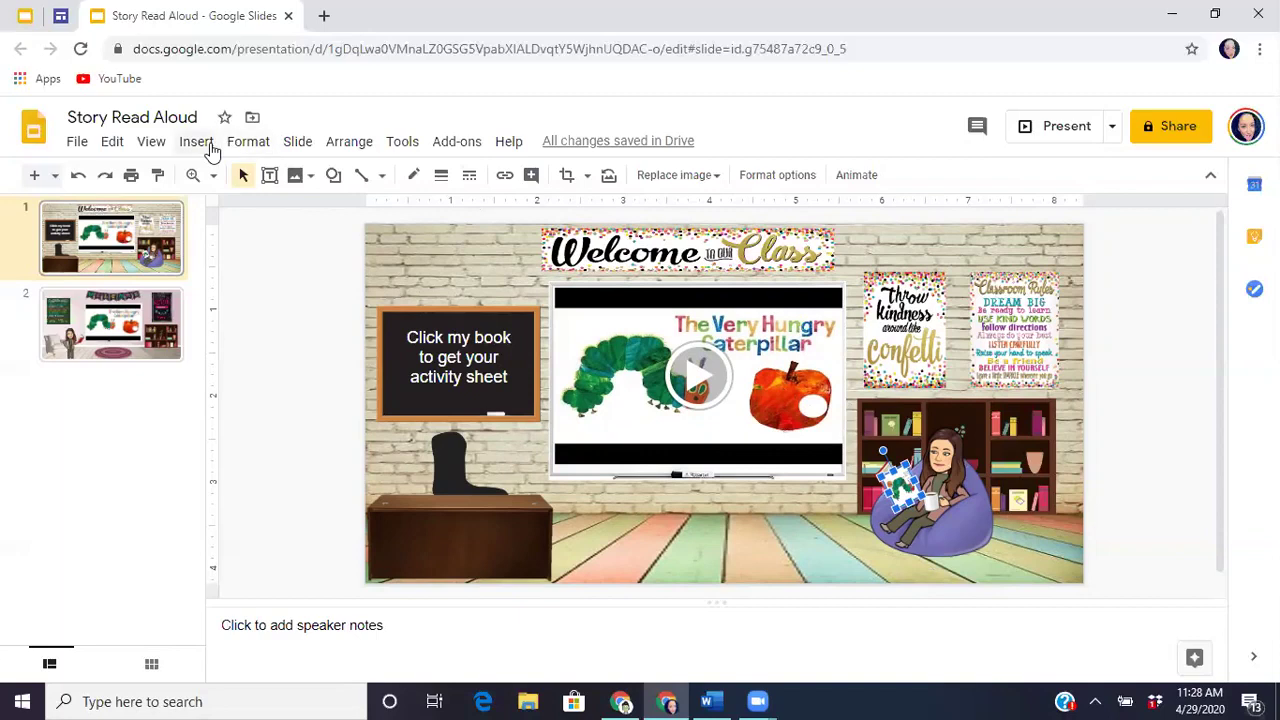
left_click(203, 145)
left_click(222, 567)
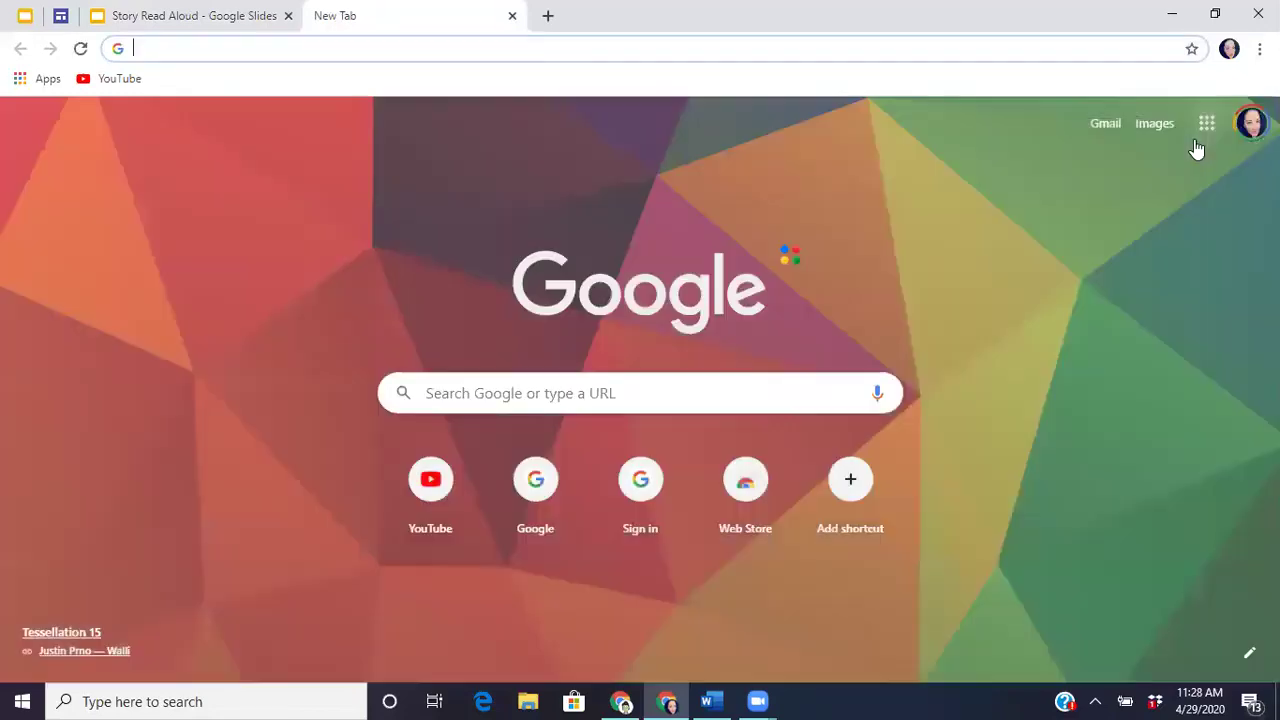
- Search Google Drive for 'vhc' and copy the worksheet's shareable link
left_click(1207, 124)
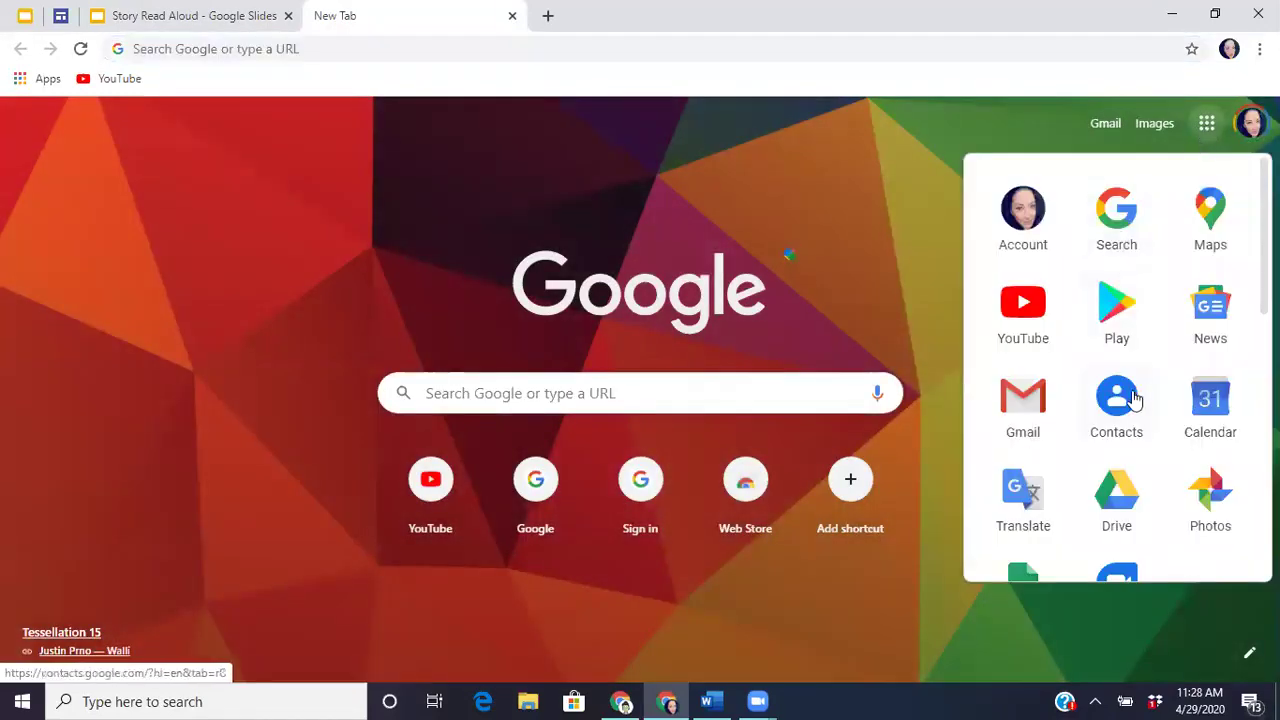
left_click(1110, 495)
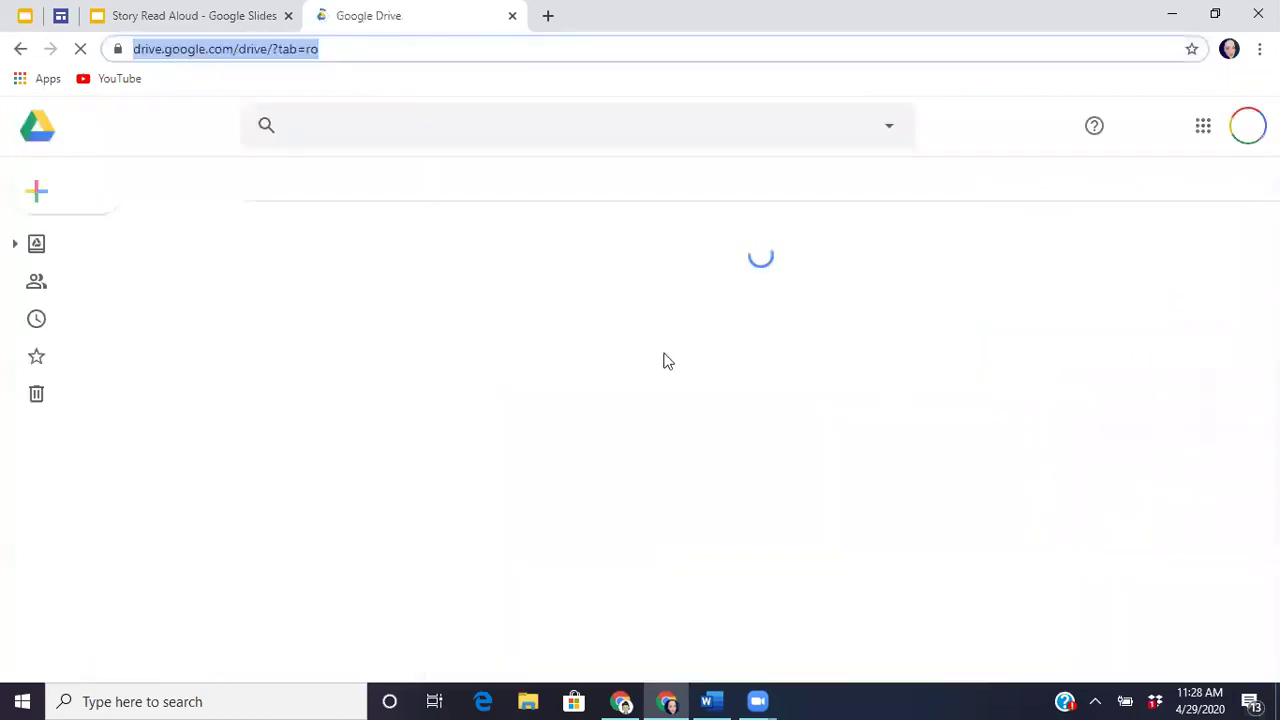
left_click(337, 123)
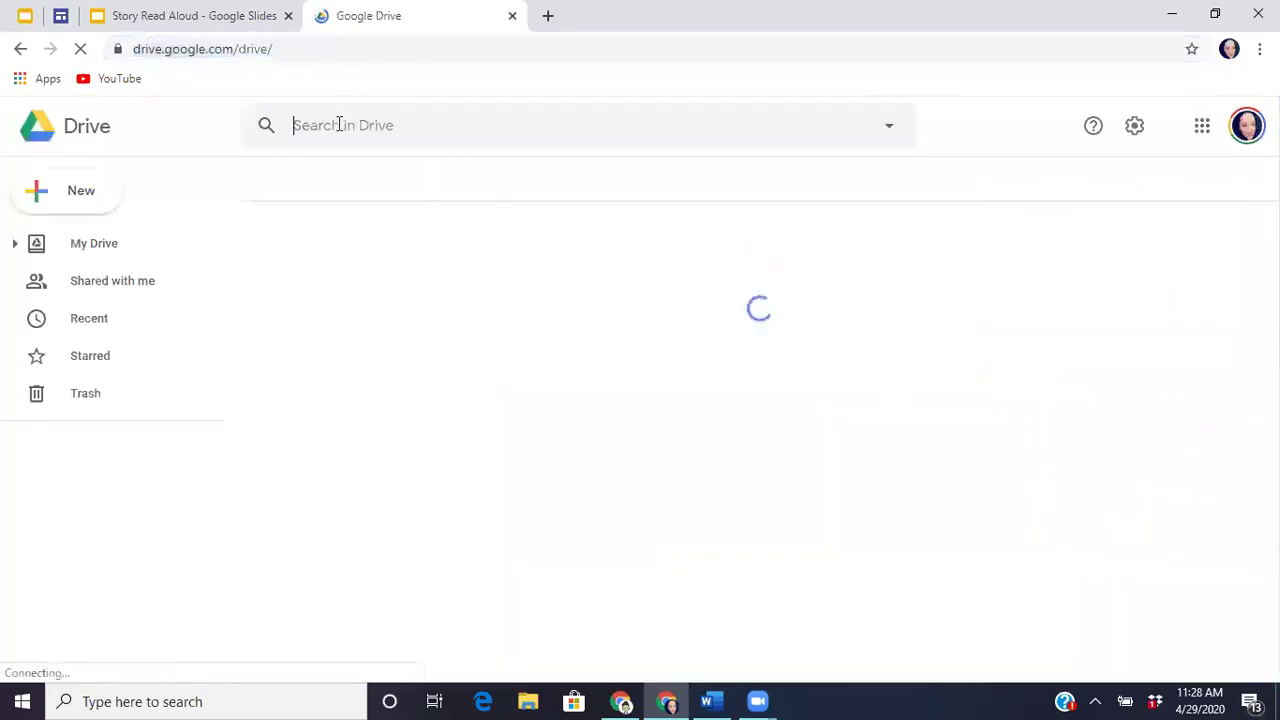
type("vhc")
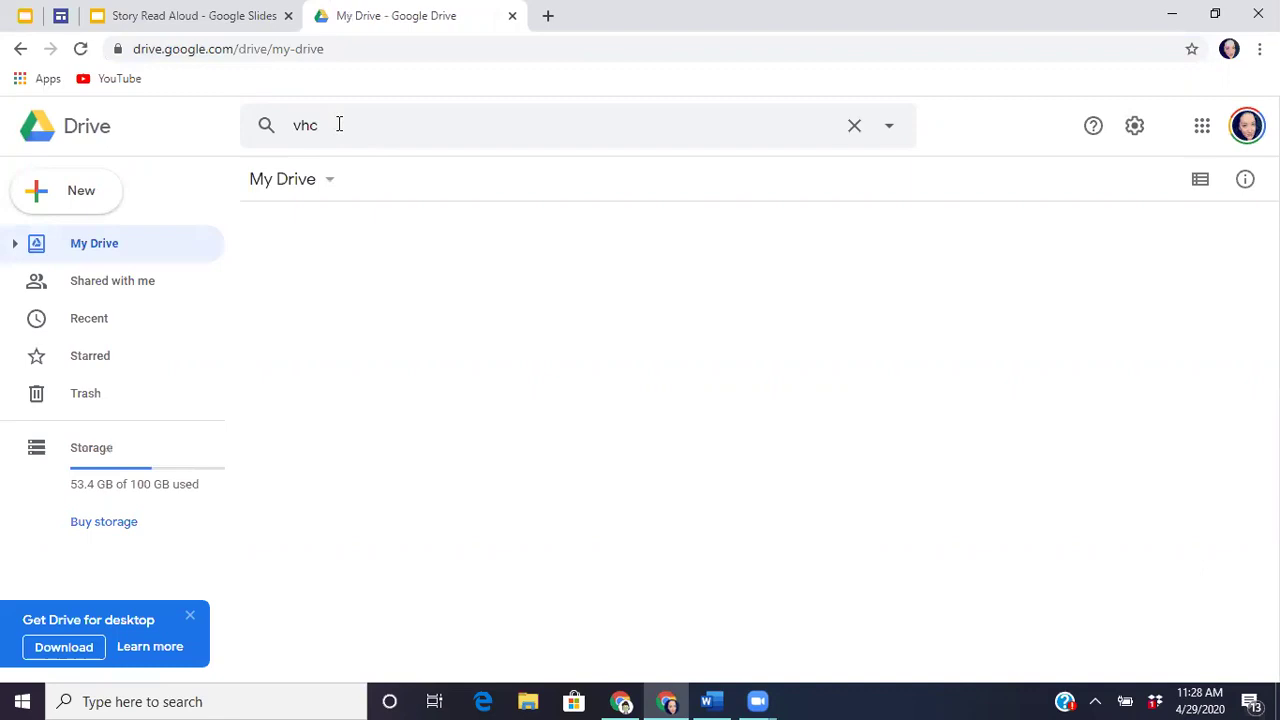
key("Return")
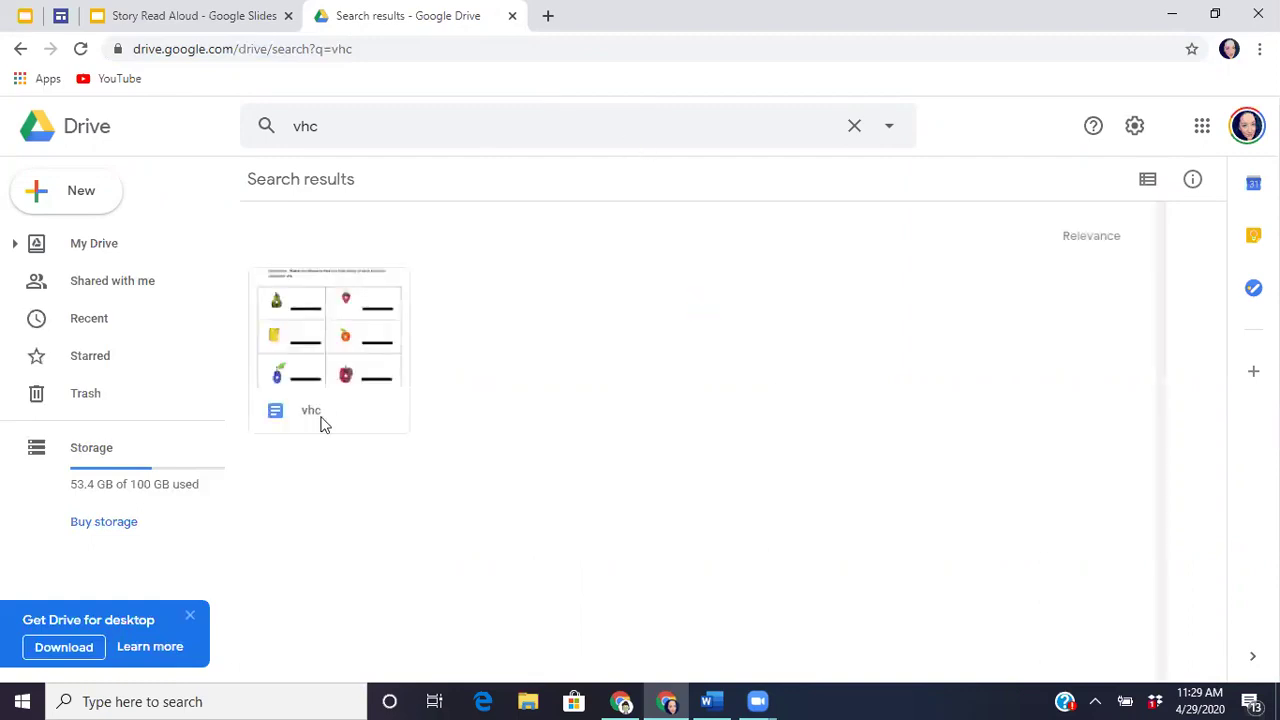
right_click(322, 424)
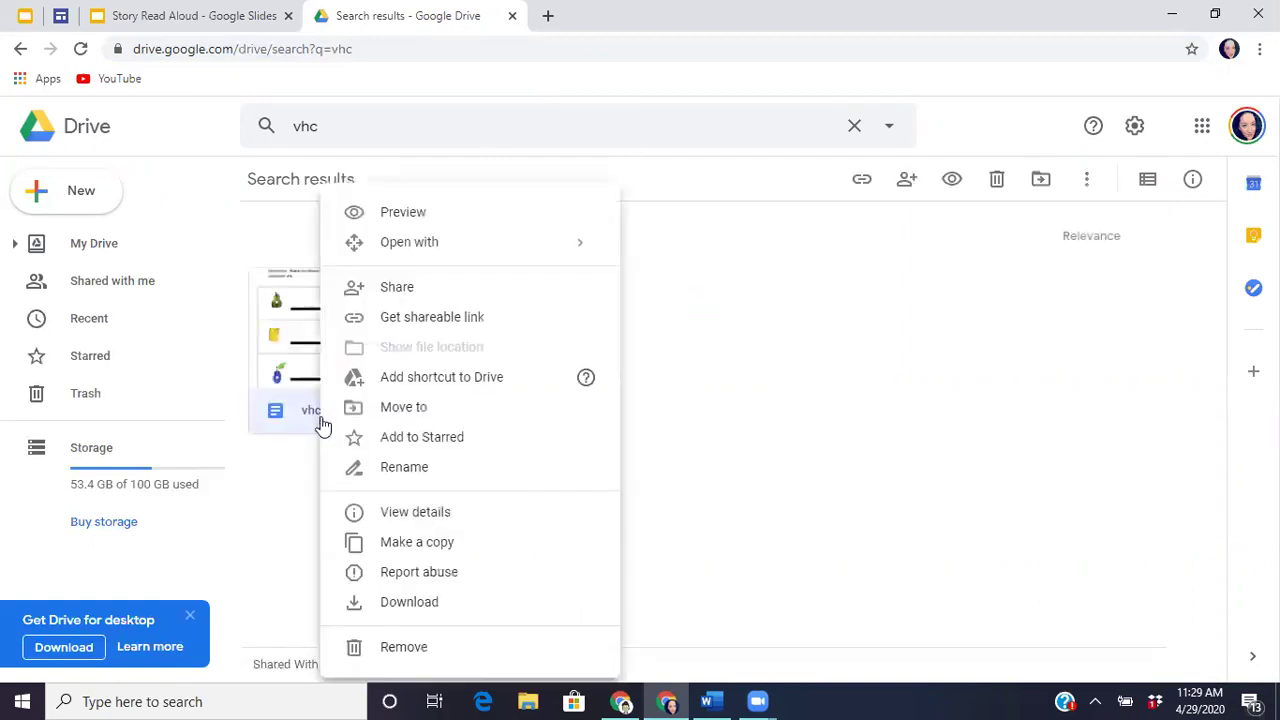
left_click(432, 320)
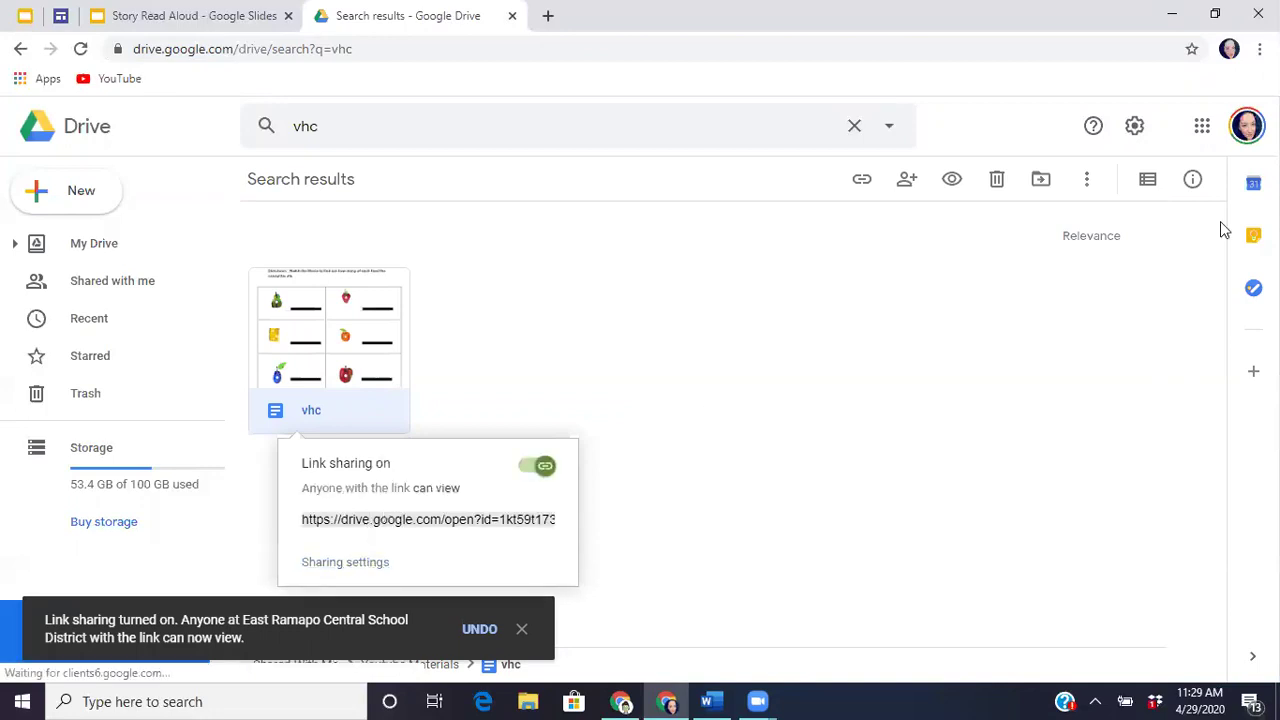
- Paste the vhc worksheet link into the book image's link and apply it
key("ctrl+shift+Tab")
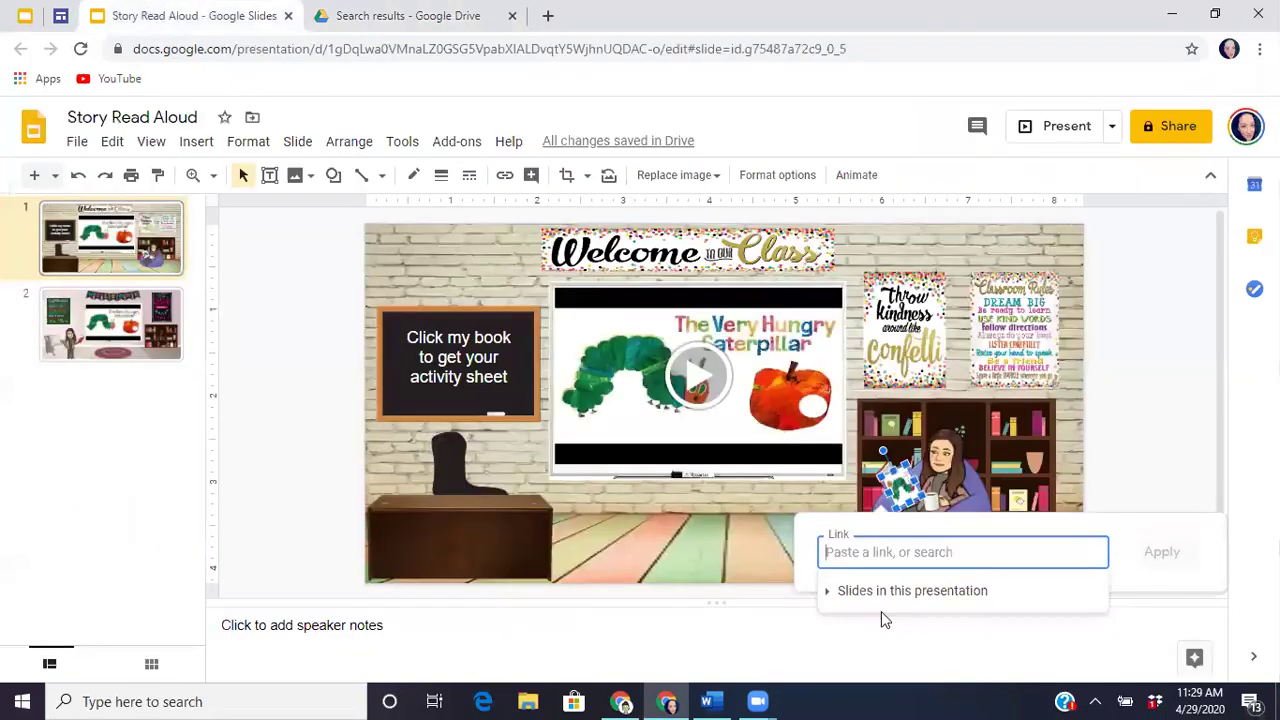
key("ctrl+v")
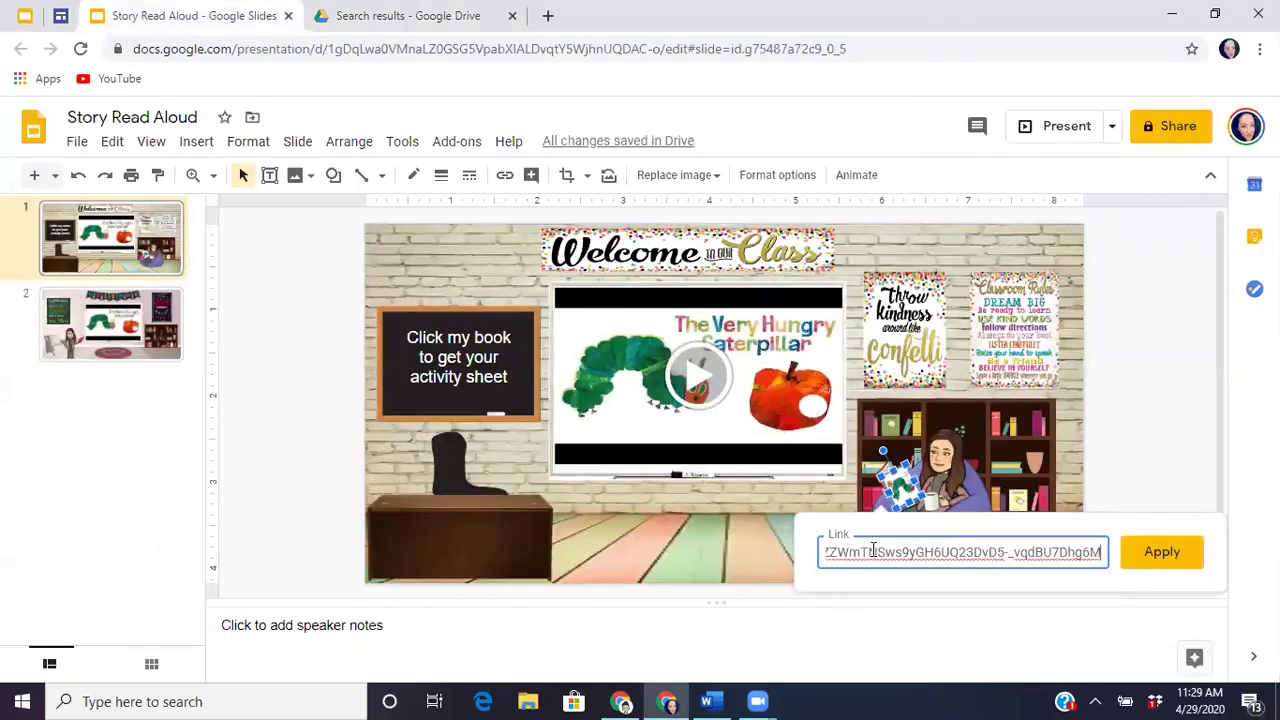
left_click(1157, 552)
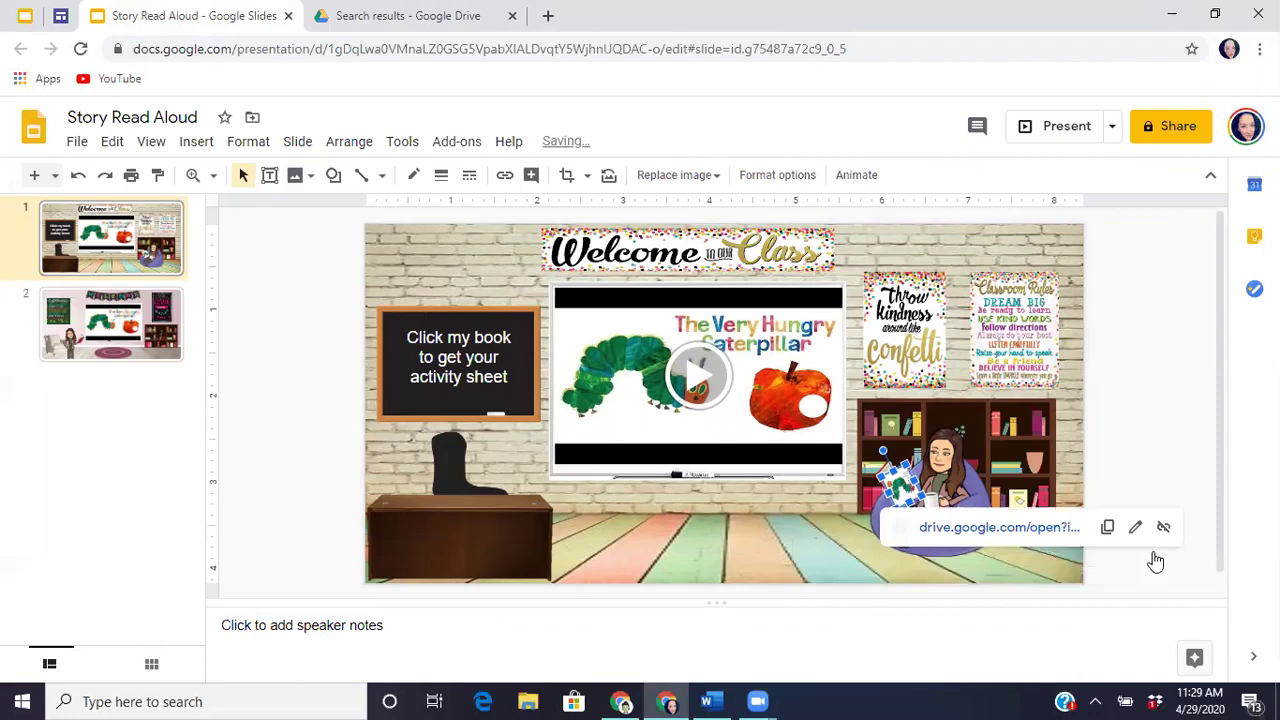
left_click(1119, 445)
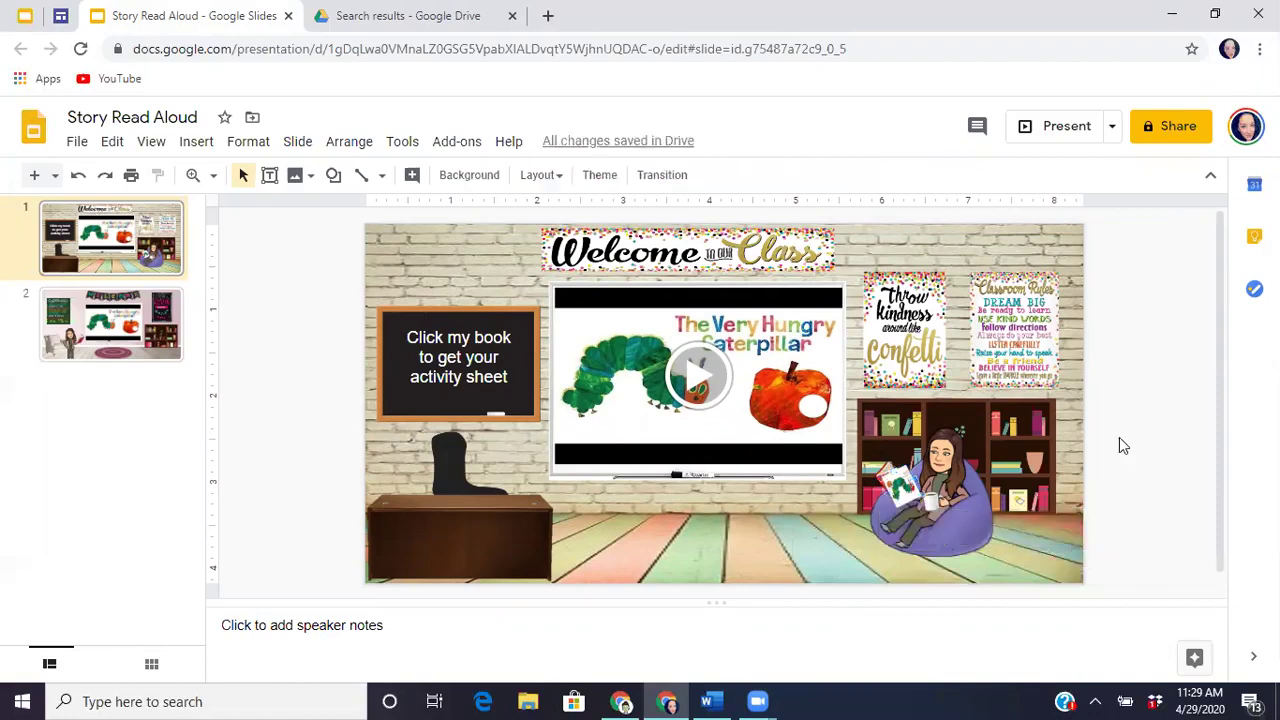
- View slide 2, glance at the Drive results, and return to the presentation
left_click(155, 361)
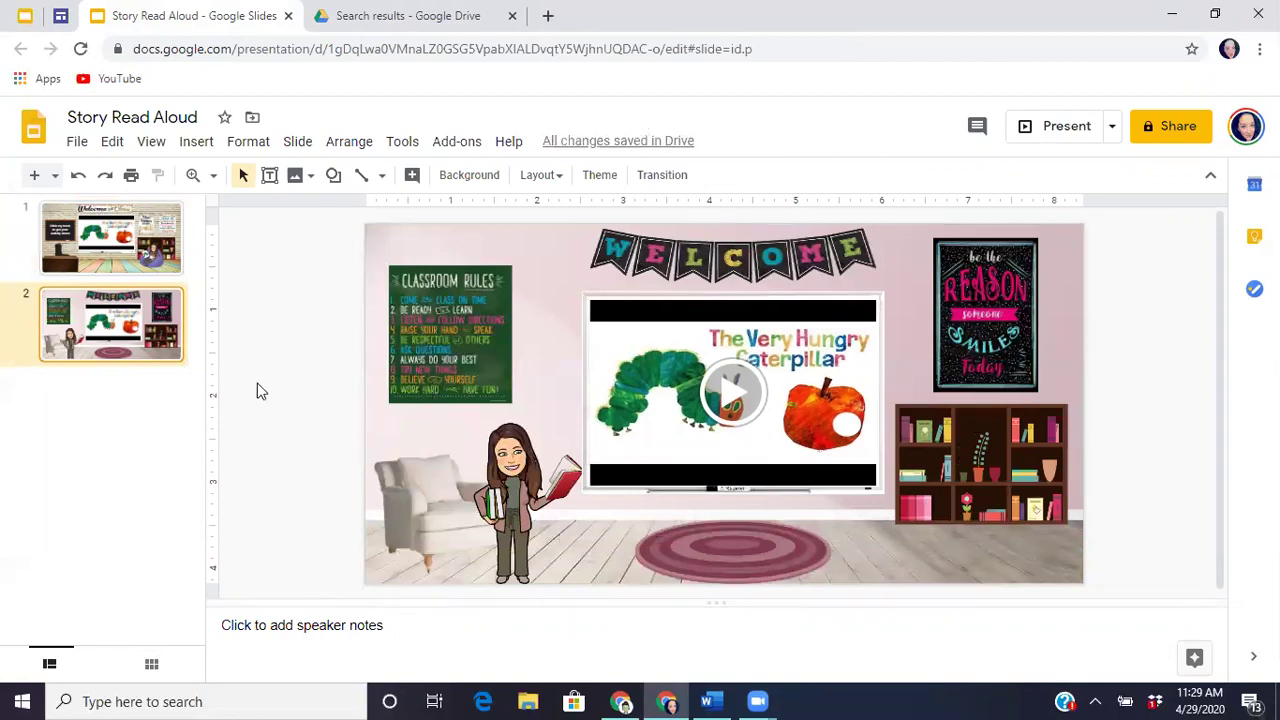
left_click(405, 15)
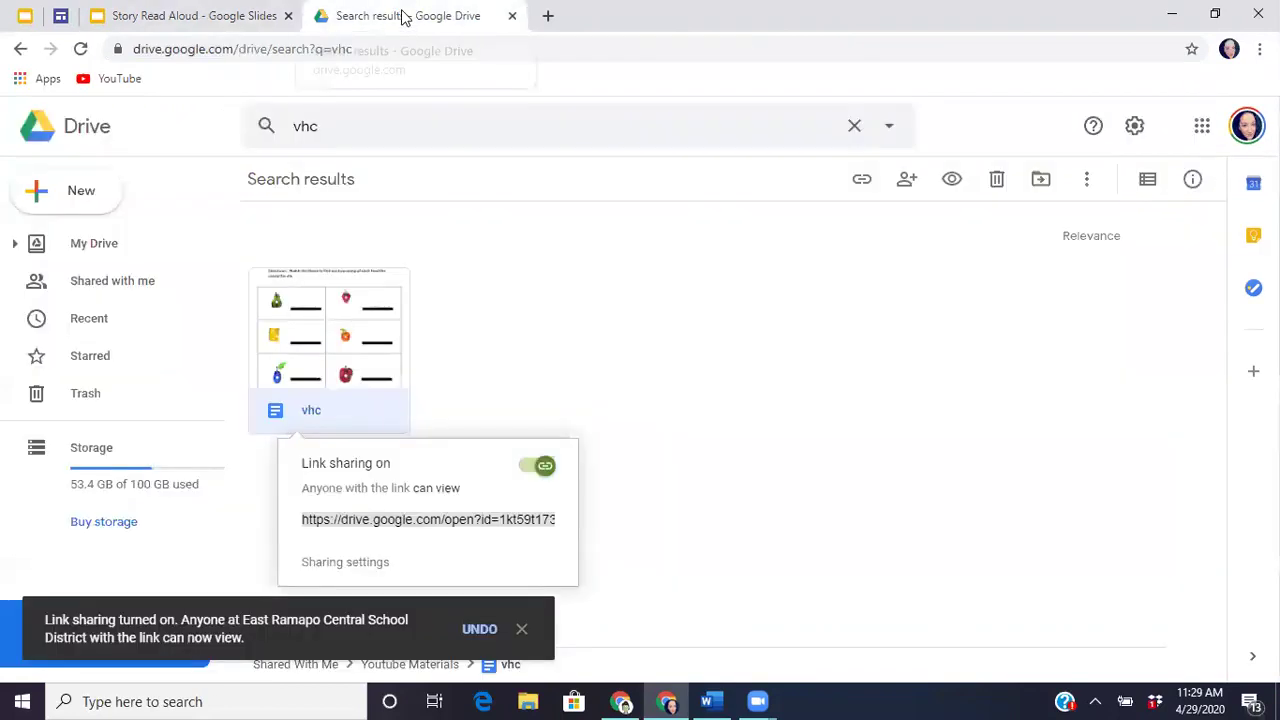
left_click(220, 15)
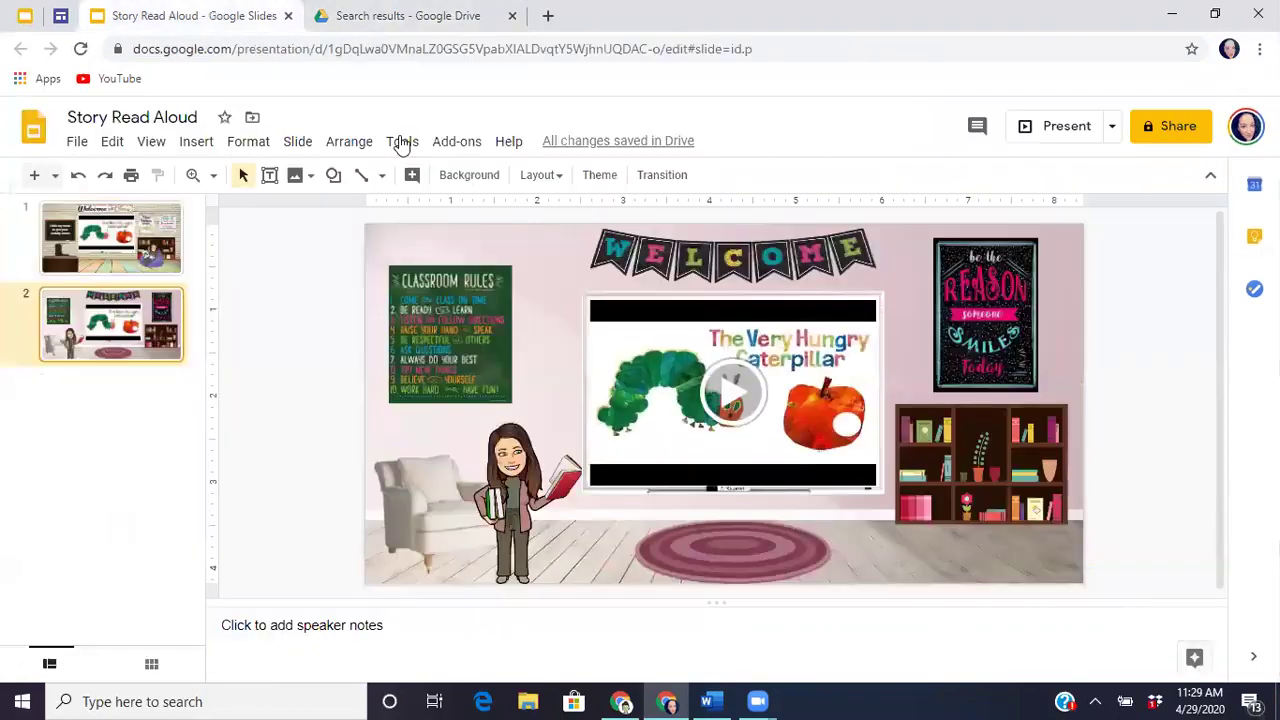
- Present slide 1, close the opened vhc worksheet, and play the caterpillar video
left_click(165, 248)
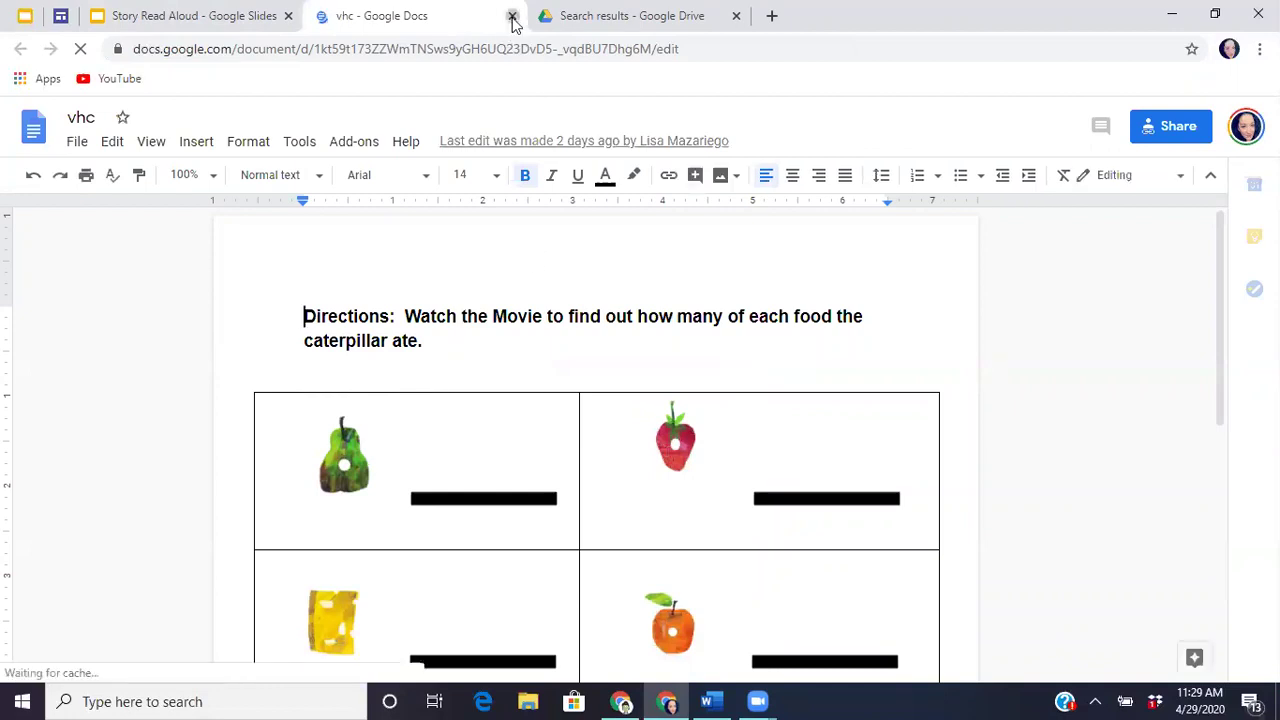
key("ctrl+w")
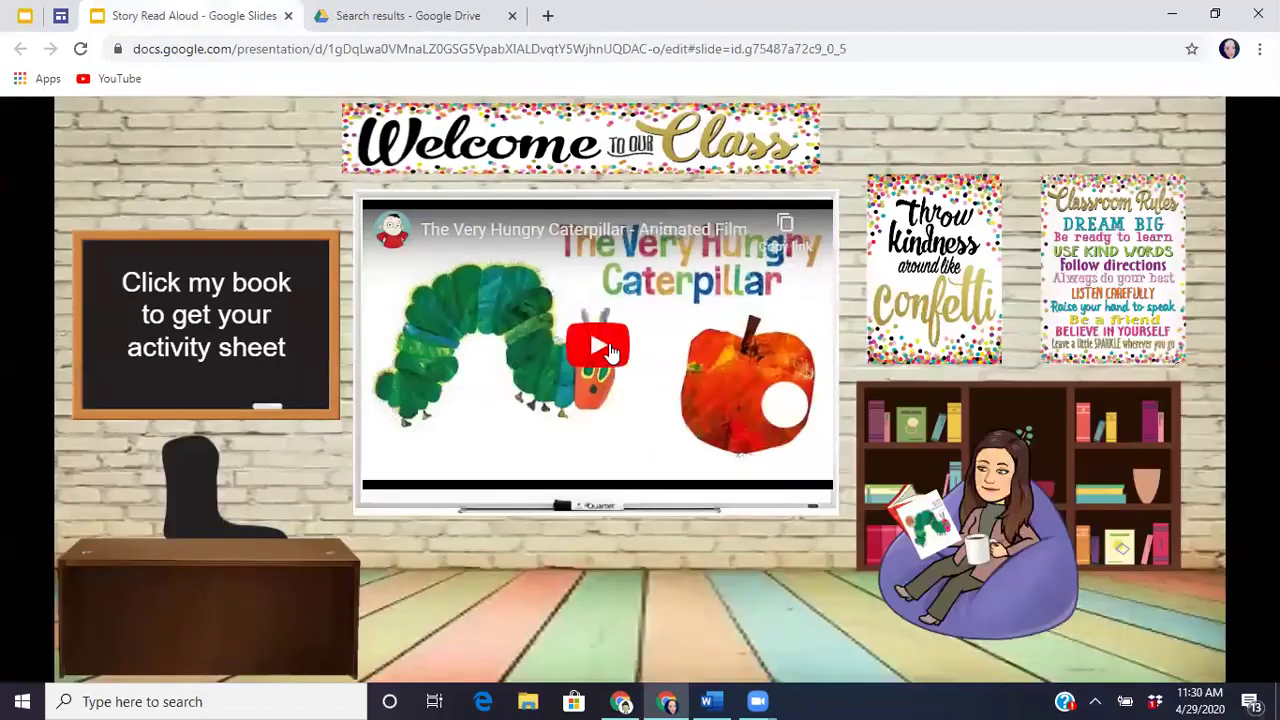
left_click(602, 345)
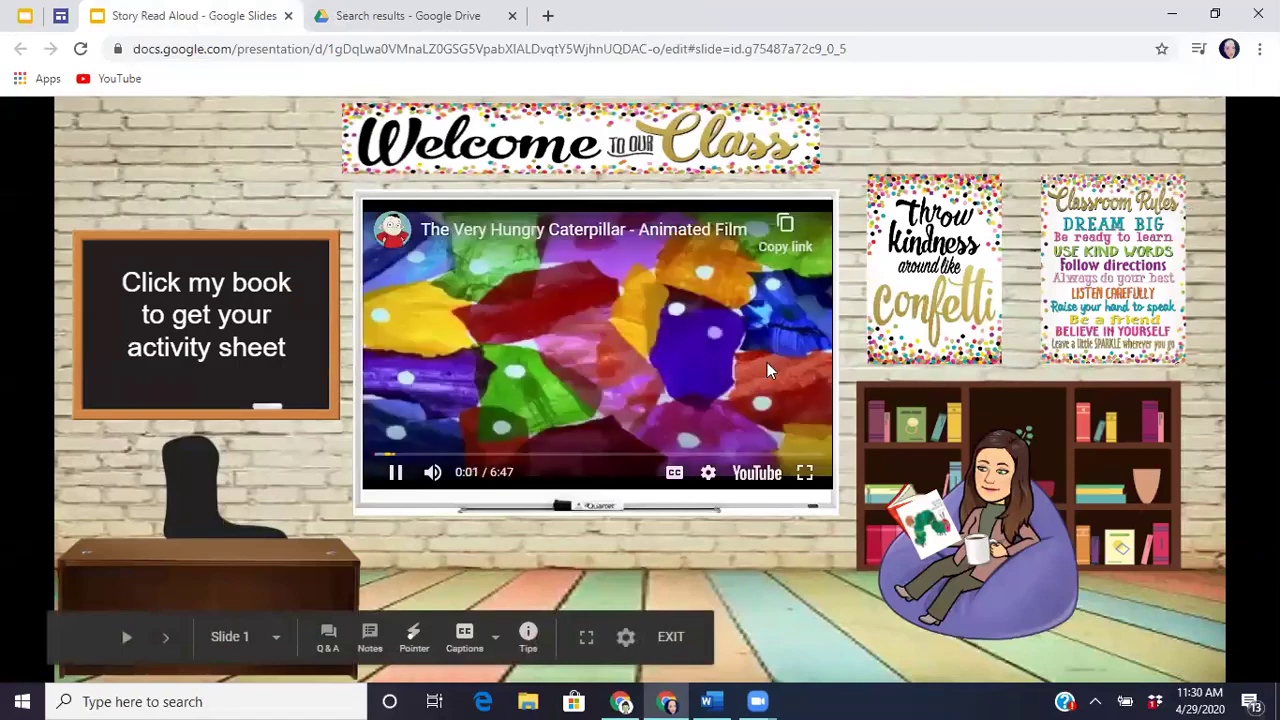